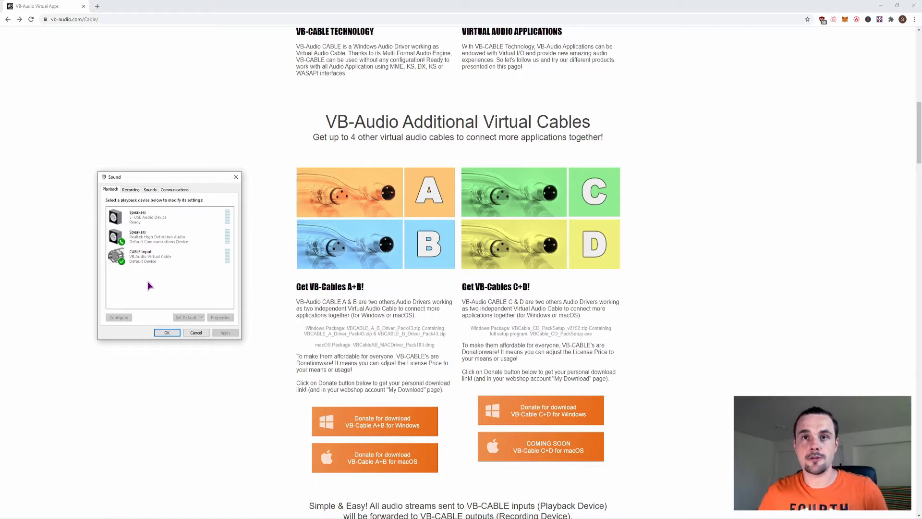
Set CABLE Input (VB-Audio Virtual Cable) as the default playback device.
click(160, 262)
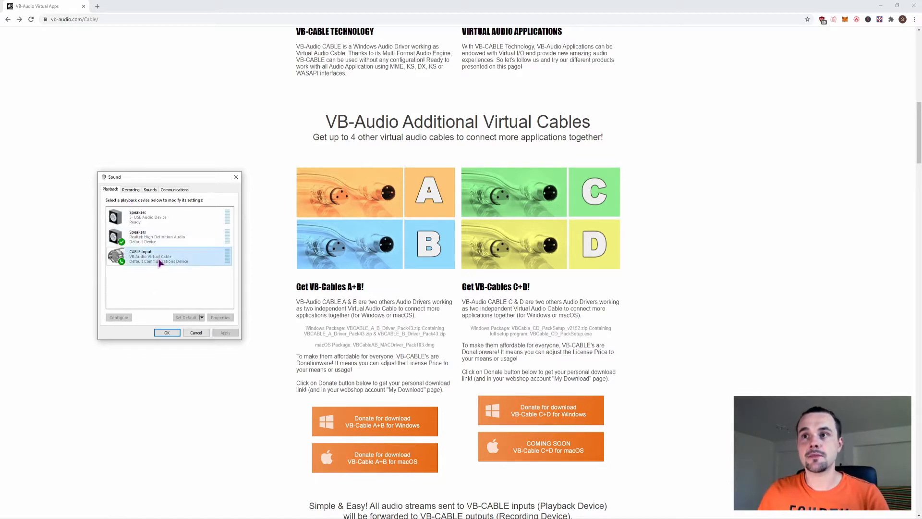
right_click(144, 256)
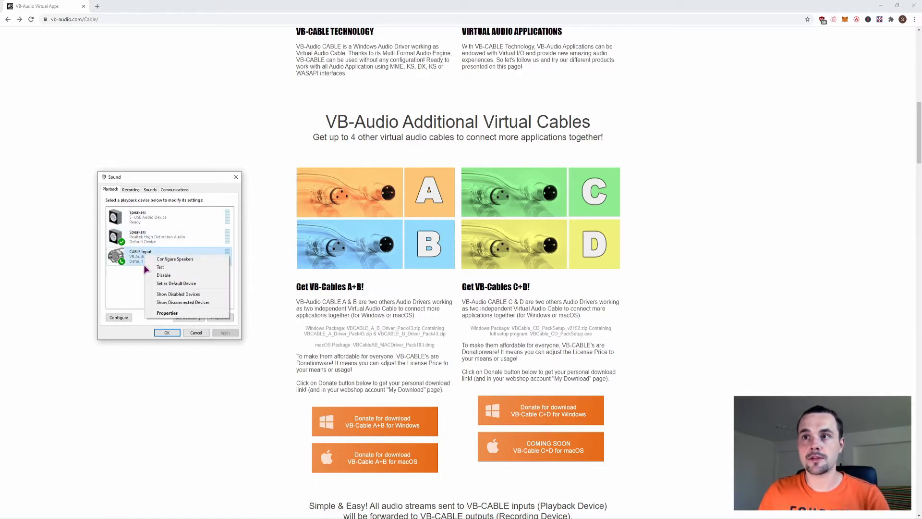
click(176, 285)
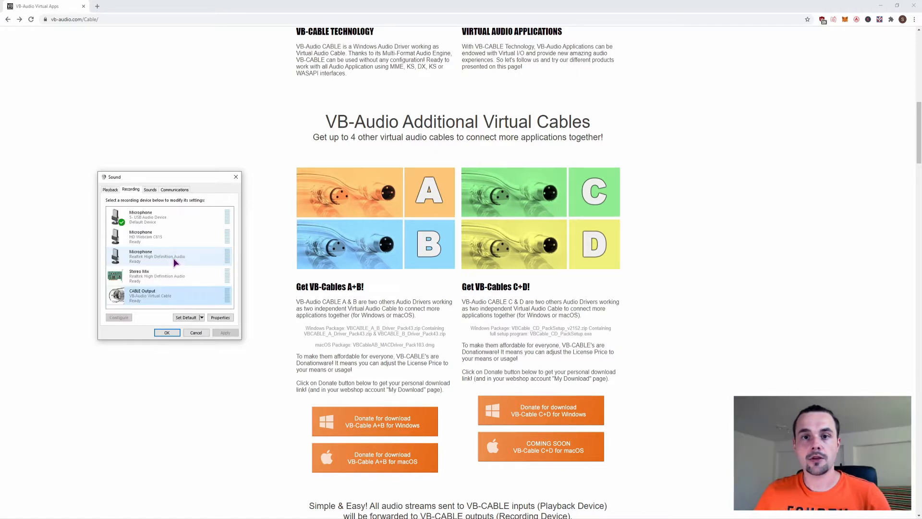
Open the CABLE Output recording device's properties and have it listen through Speakers (Realtek High Definition Audio).
right_click(138, 299)
click(154, 347)
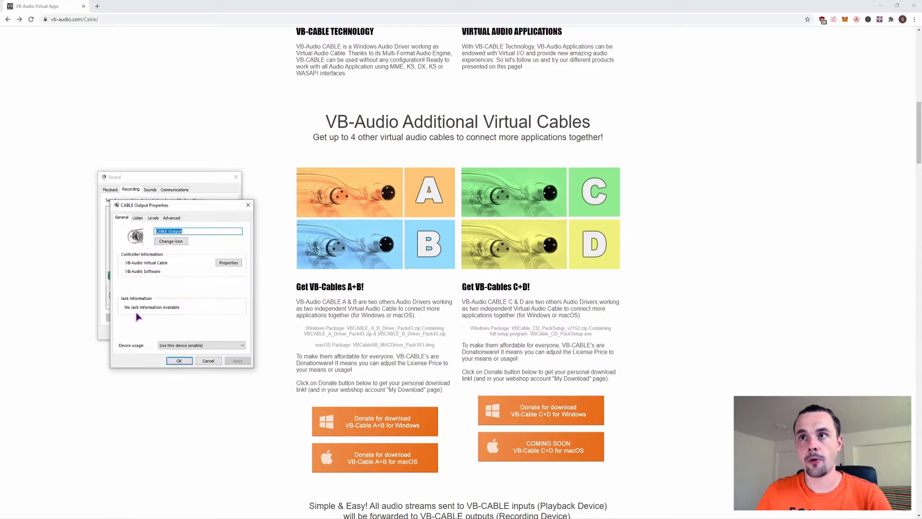
click(138, 218)
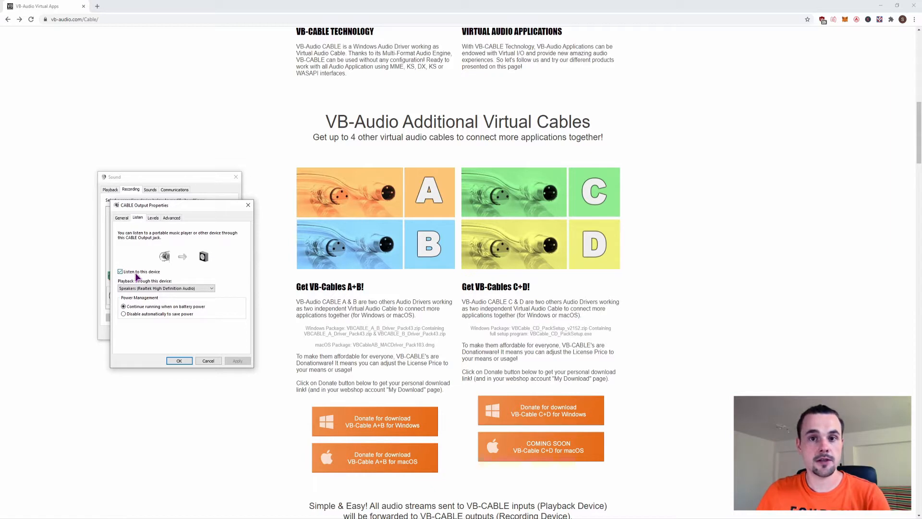
click(144, 289)
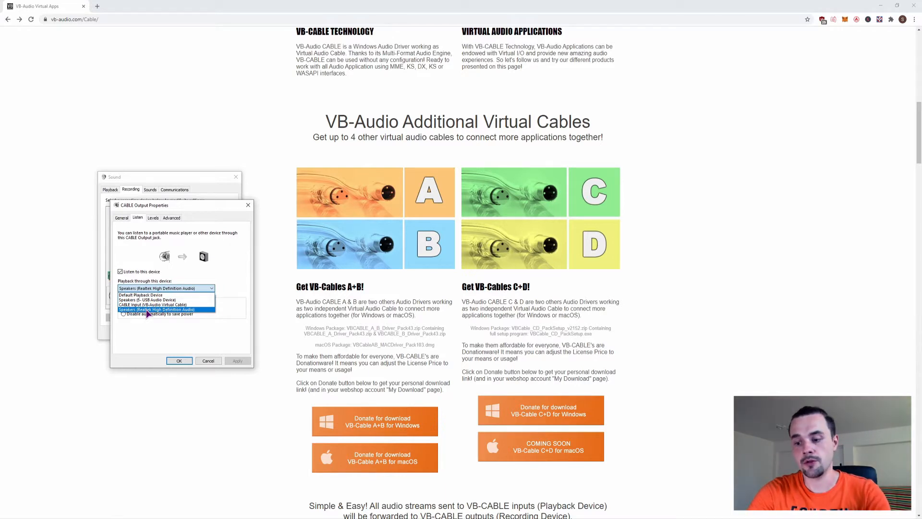
click(148, 310)
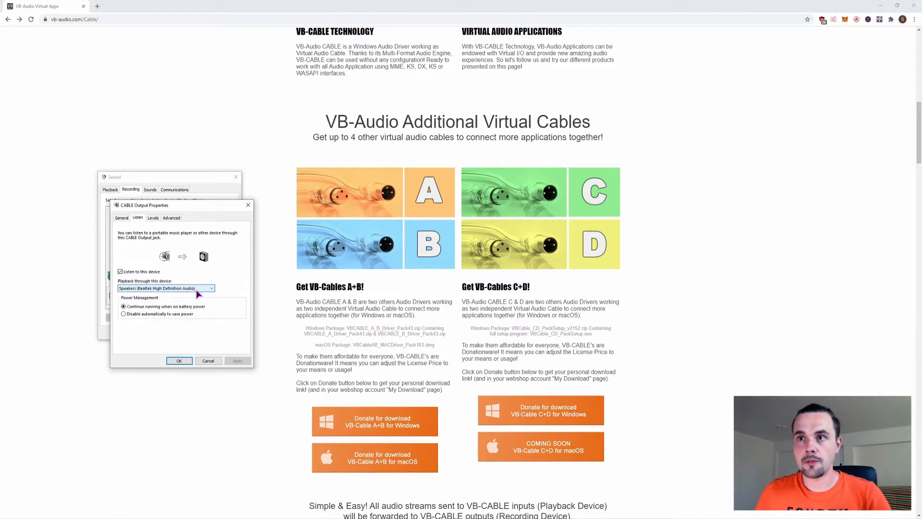
click(181, 363)
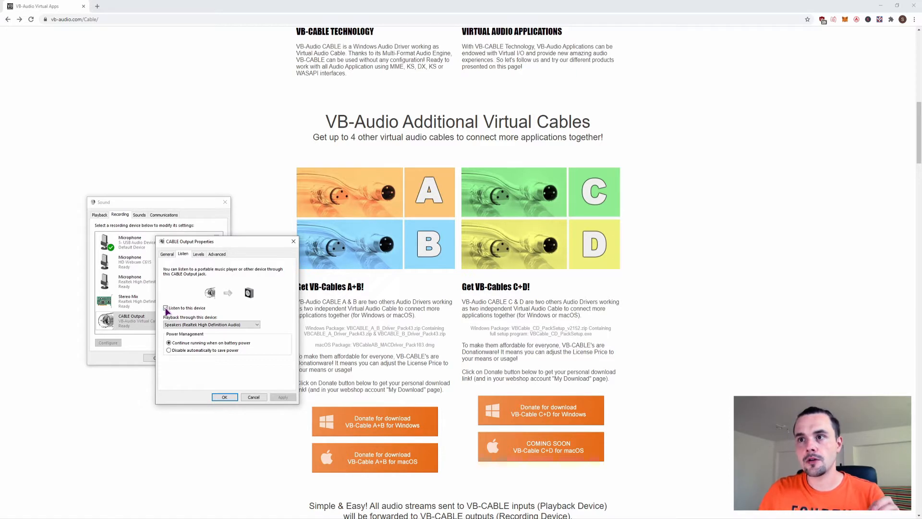
click(202, 325)
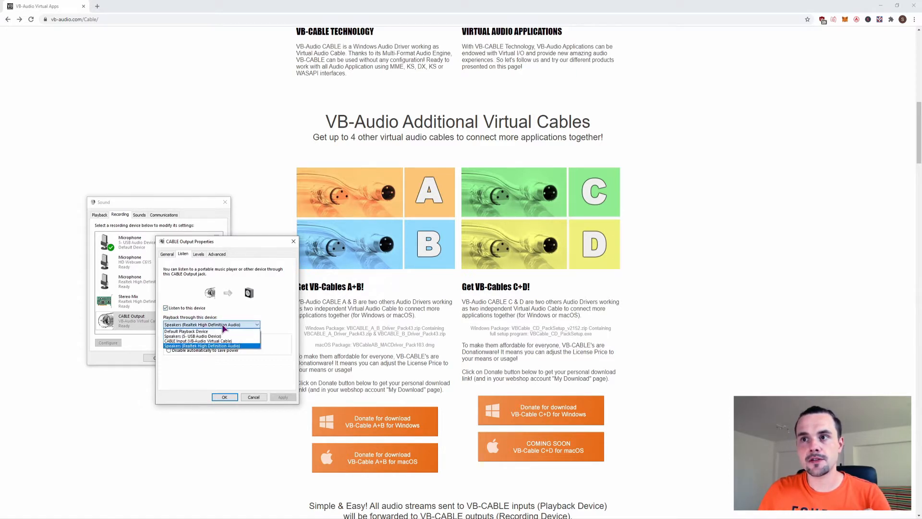
click(225, 326)
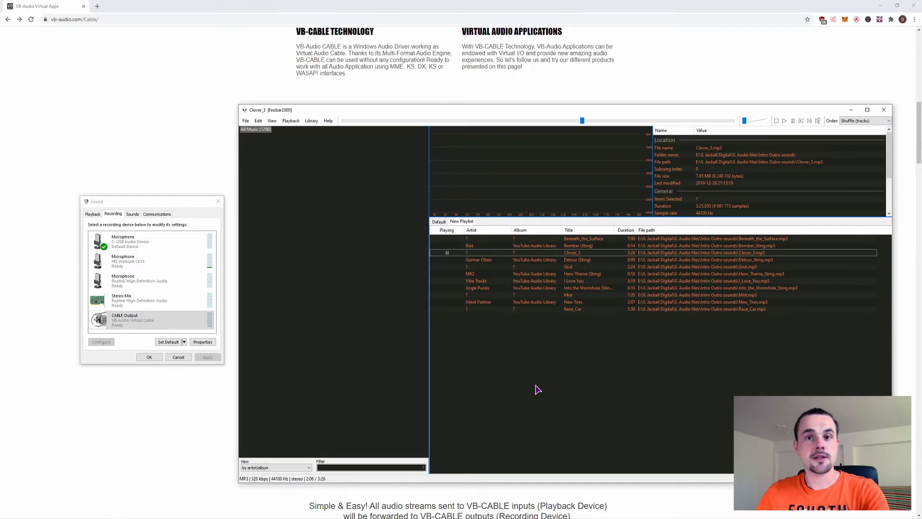
Play a track in foobar2000, check its output device in the Output preferences, and minimize the player.
click(785, 121)
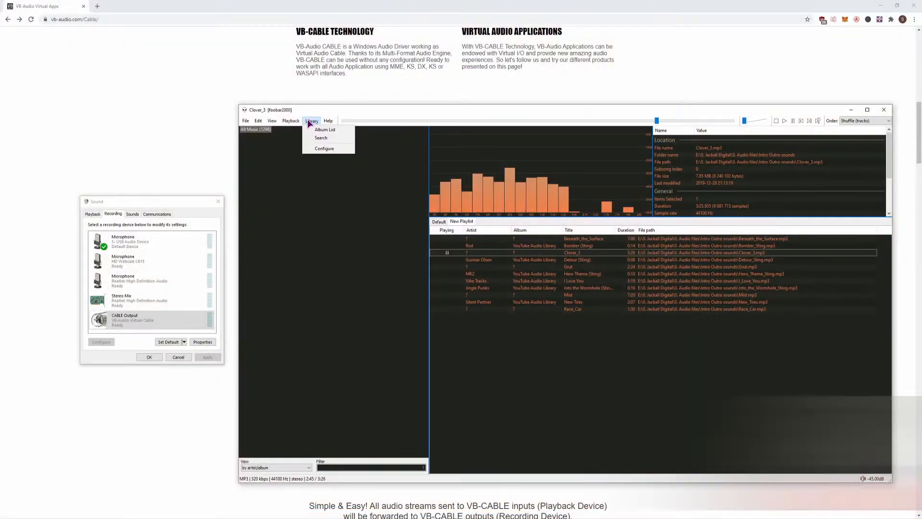
click(323, 148)
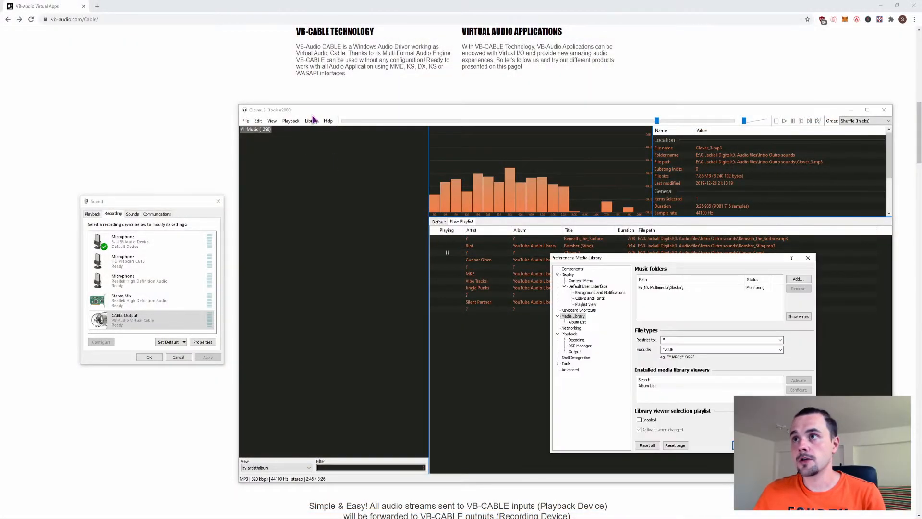
click(569, 334)
click(575, 351)
click(706, 279)
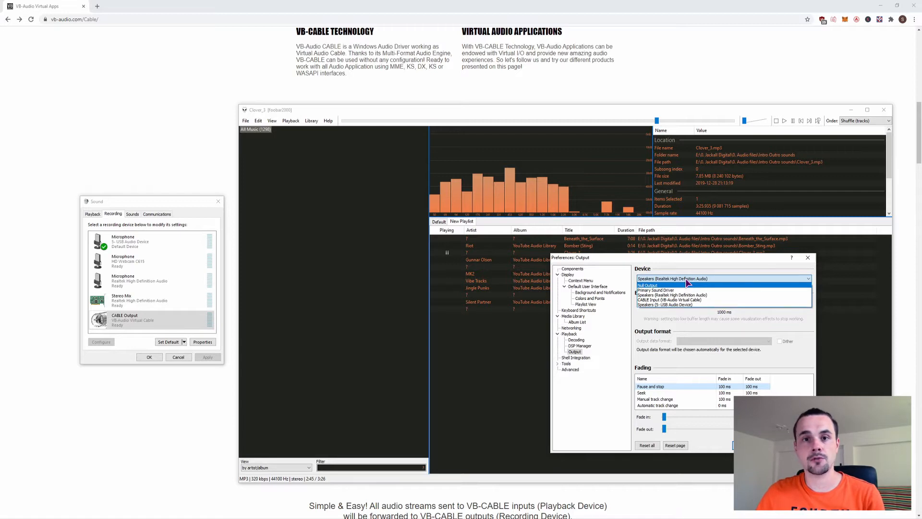
click(686, 279)
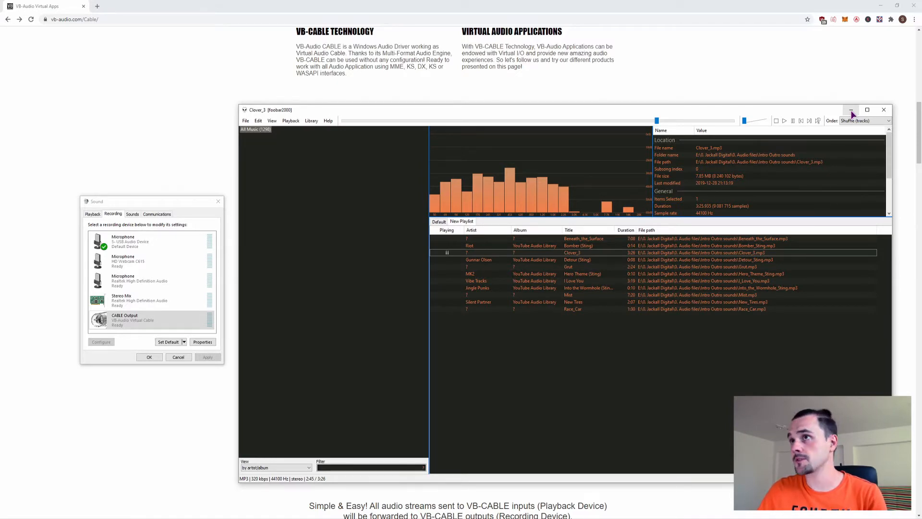
click(850, 111)
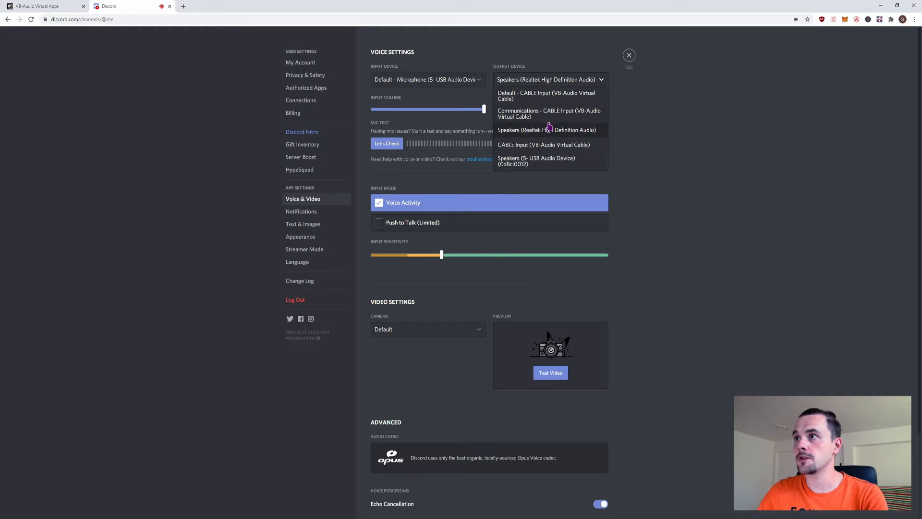
Switch to Discord and set its voice output device to Speakers (Realtek High Definition Audio).
click(597, 129)
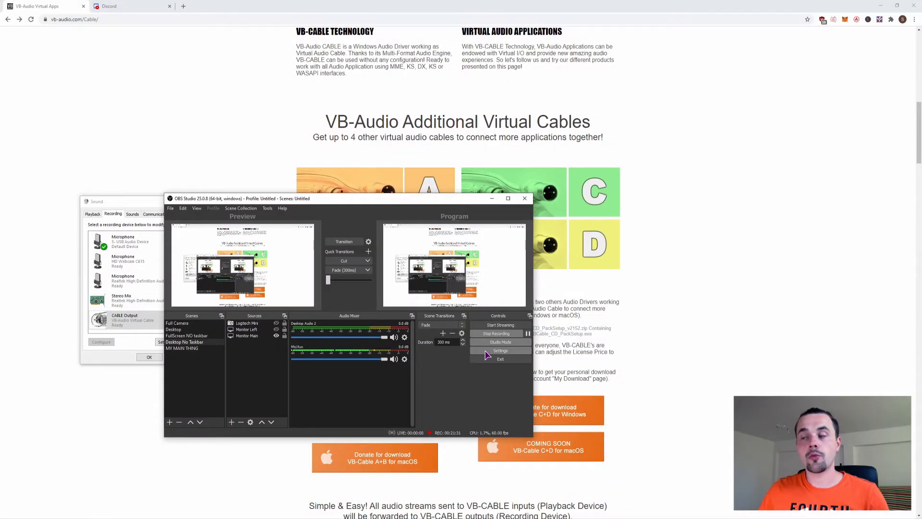
Open the OBS Studio settings and review its audio configuration.
click(486, 353)
drag(401, 185, 629, 206)
click(424, 273)
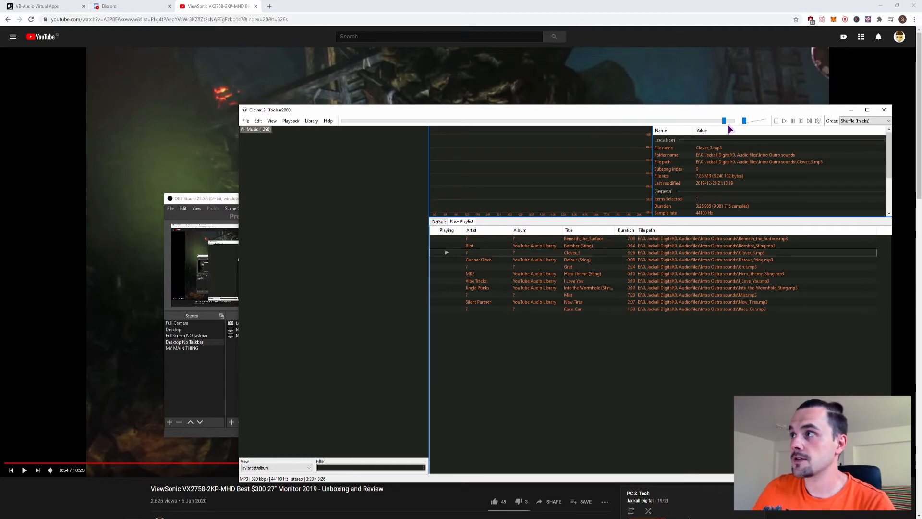
Skip to the next track in foobar2000 and start the YouTube video playing.
click(808, 121)
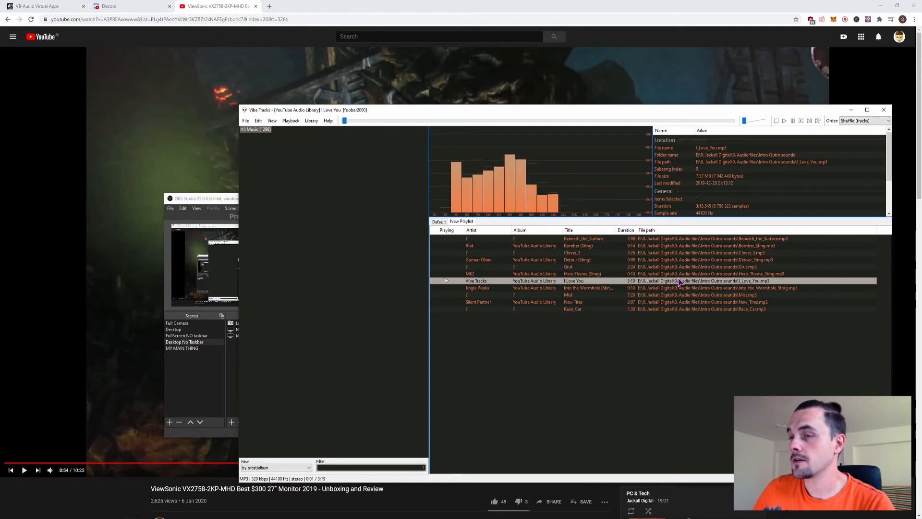
click(62, 505)
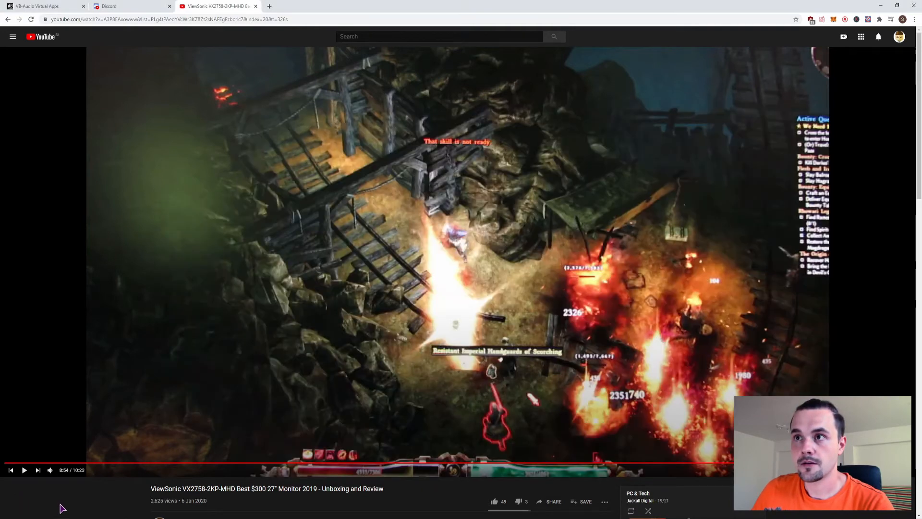
click(23, 471)
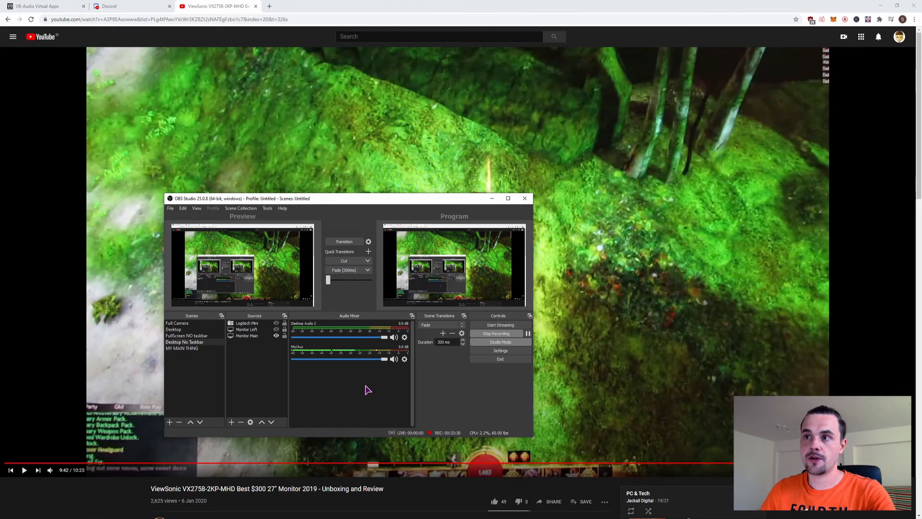
Open Advanced Audio Properties from the OBS audio mixer and reposition the dialog.
right_click(317, 382)
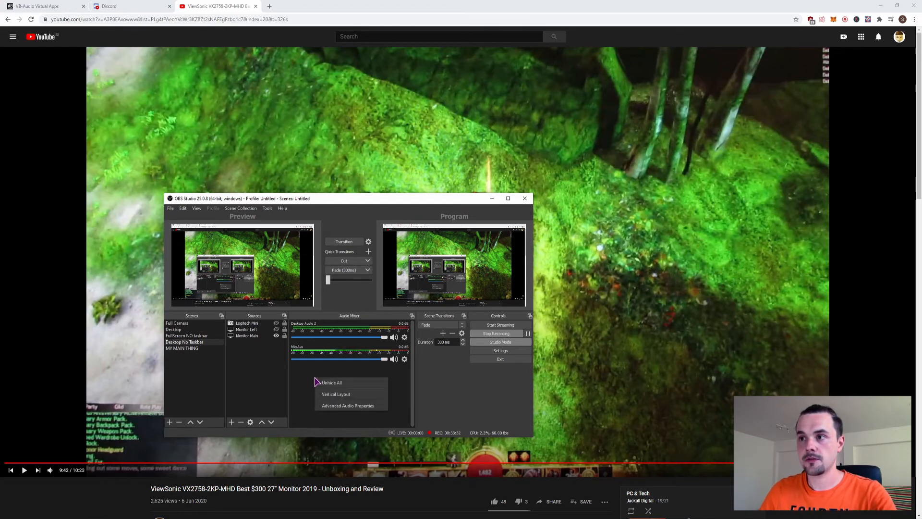
click(328, 406)
drag(331, 255, 356, 154)
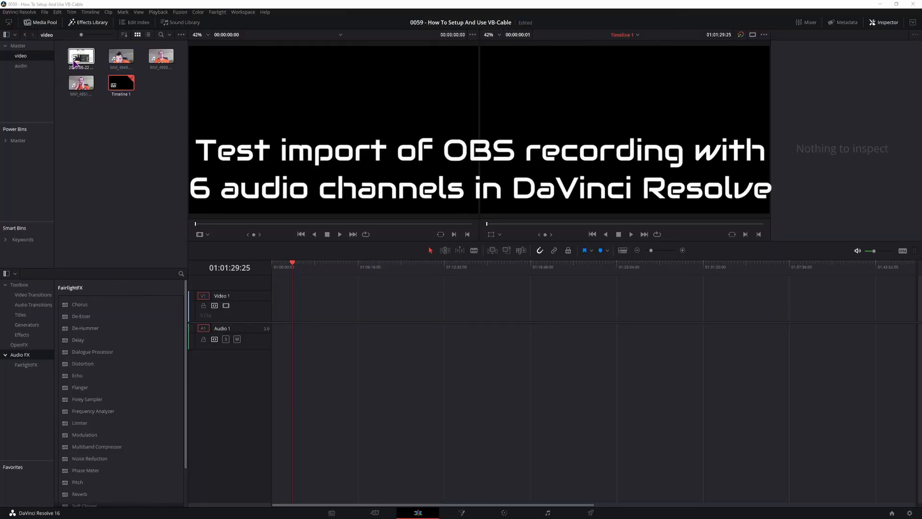
Add the OBS recording clip from the media pool to the DaVinci Resolve timeline and select it.
drag(80, 57, 308, 310)
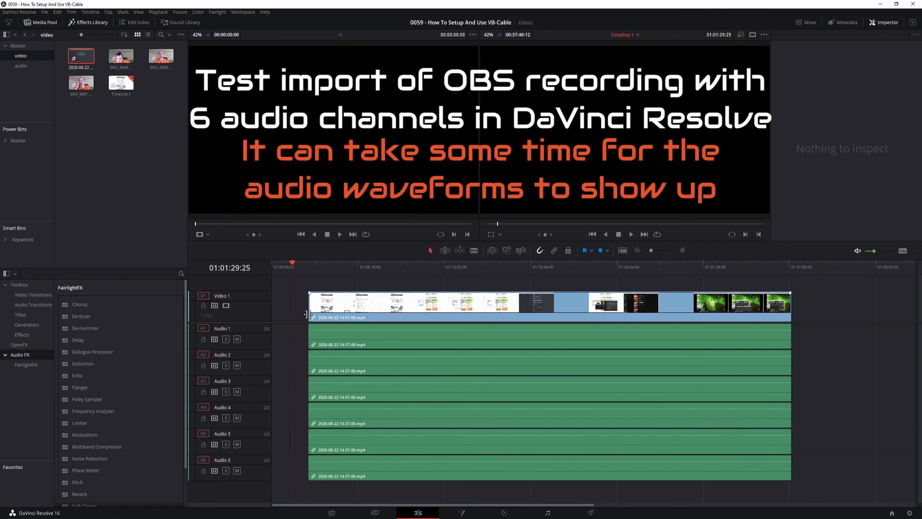
click(308, 267)
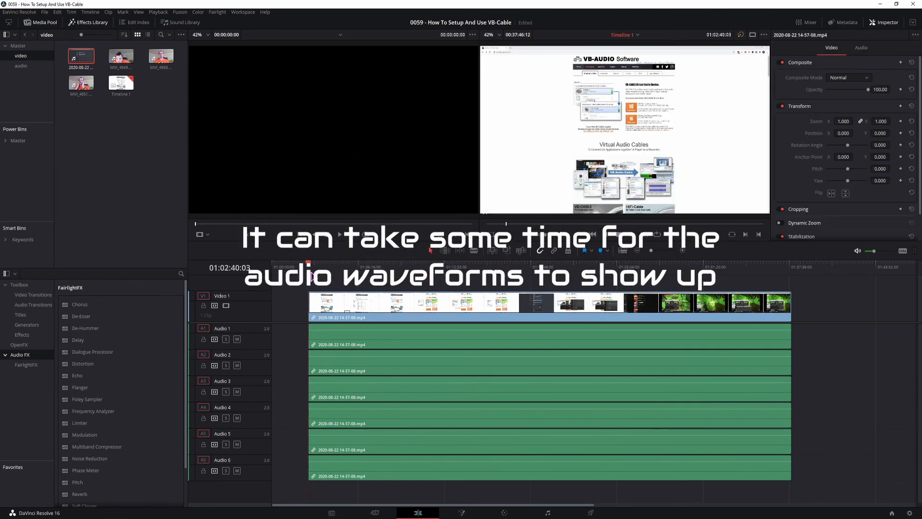